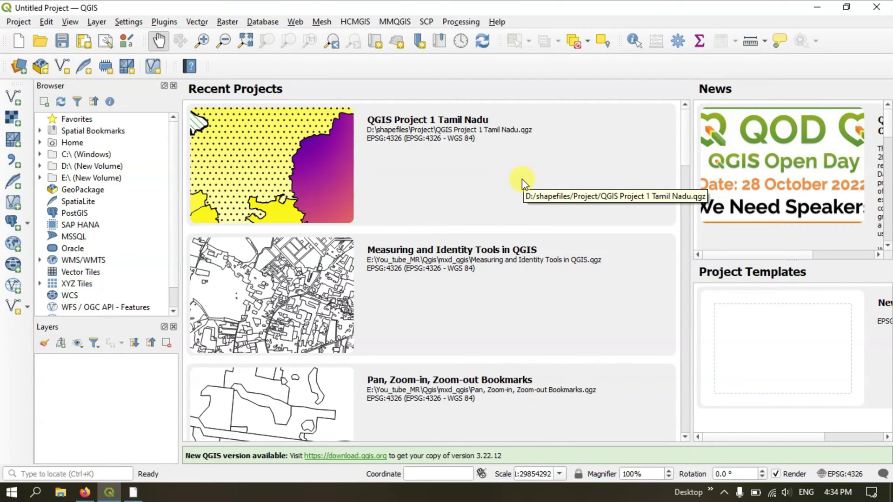
Start a New Empty Project from the welcome page's Project Templates
left_click(755, 323)
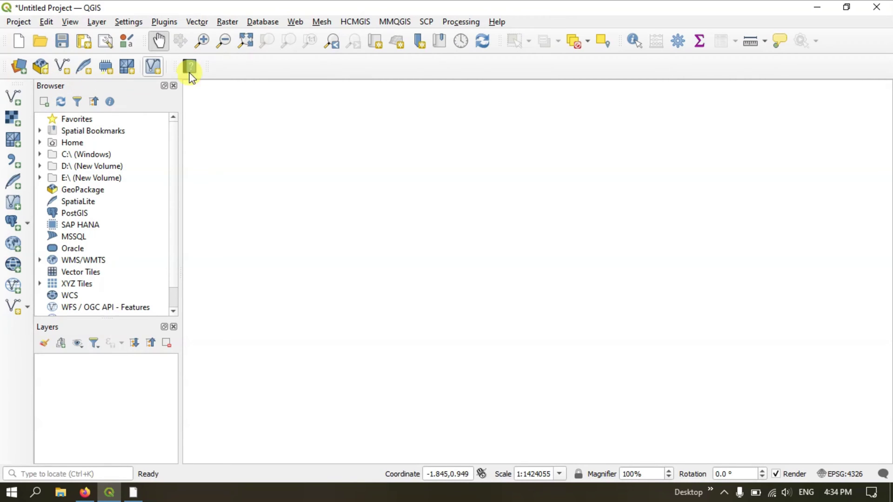
right_click(497, 66)
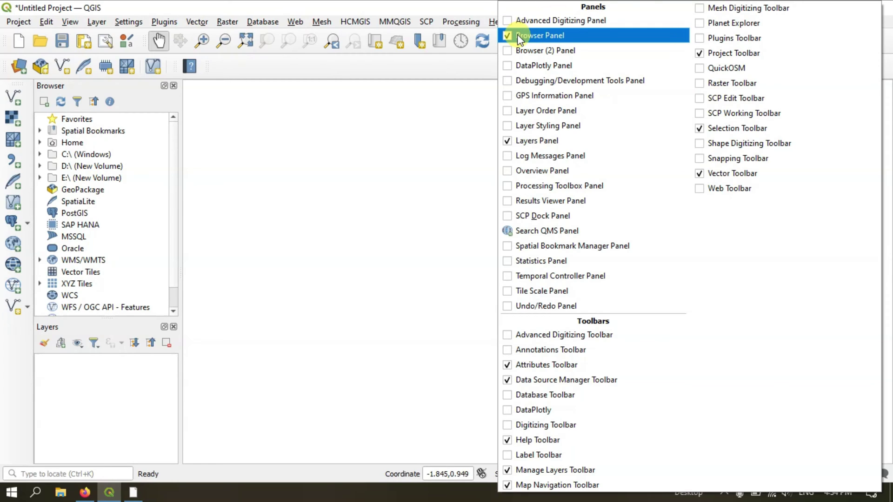
left_click(353, 69)
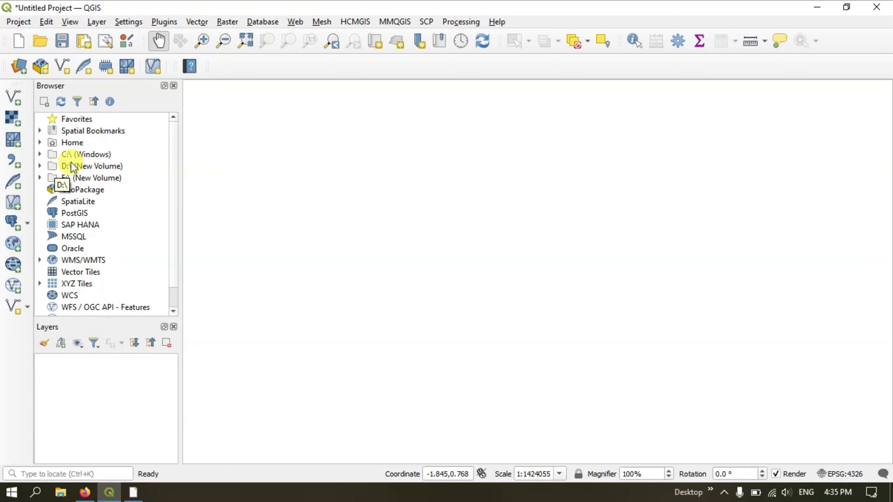
Expand D:\ > shapefiles > Project in the Browser and select Tiruvallur.shp
left_click(40, 166)
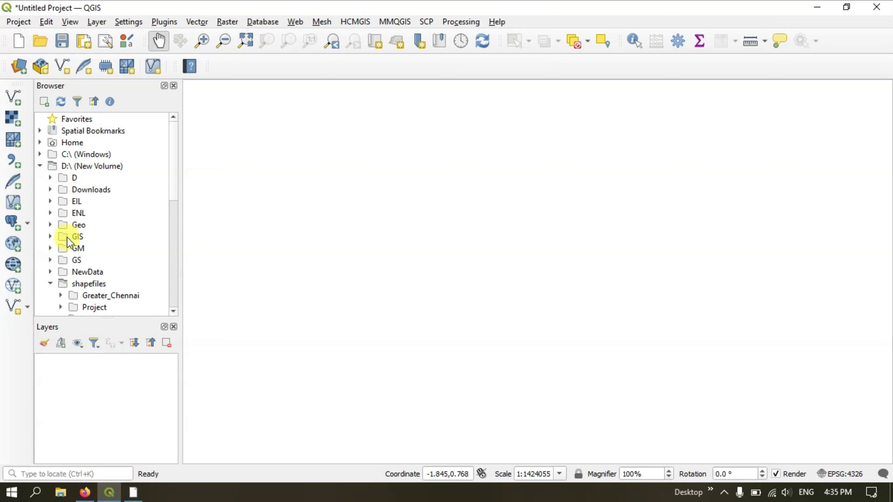
left_click(51, 285)
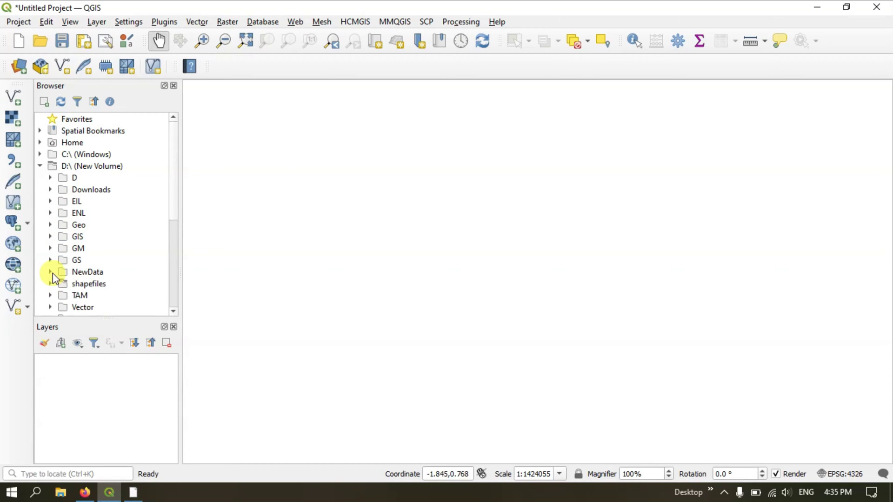
scroll(88, 236, "down", 1)
scroll(88, 236, "down", 1)
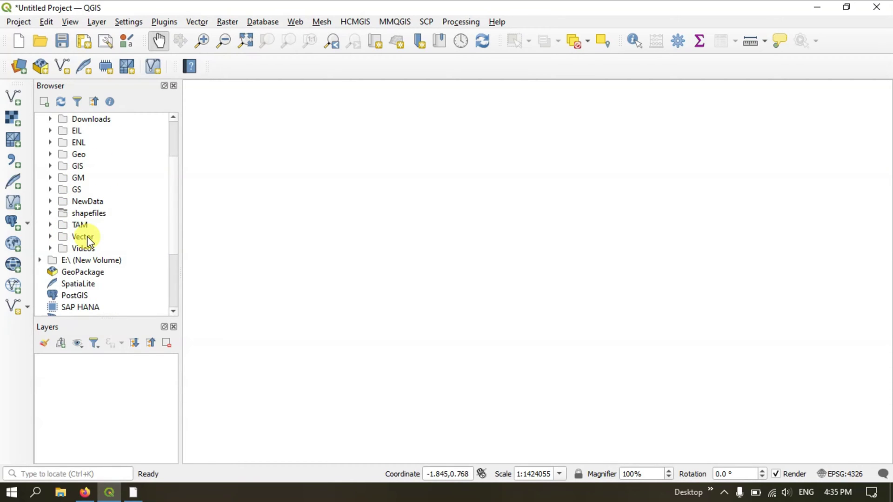
left_click(50, 213)
scroll(63, 214, "down", 1)
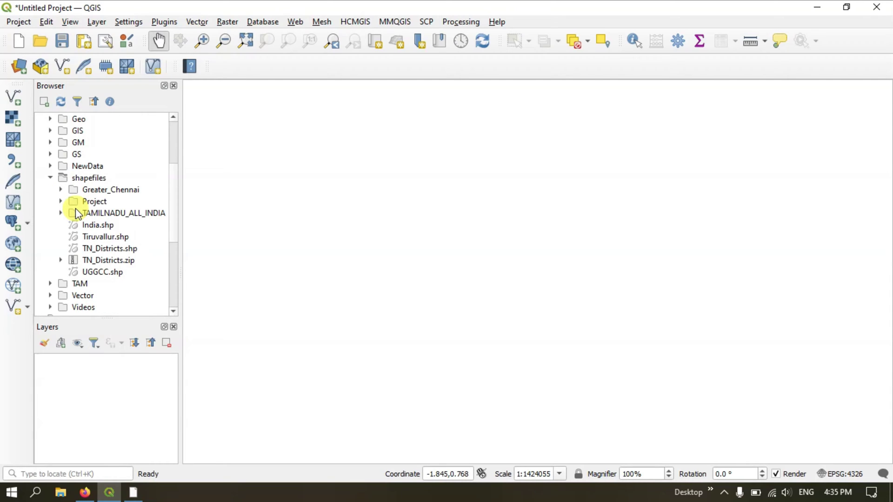
left_click(60, 203)
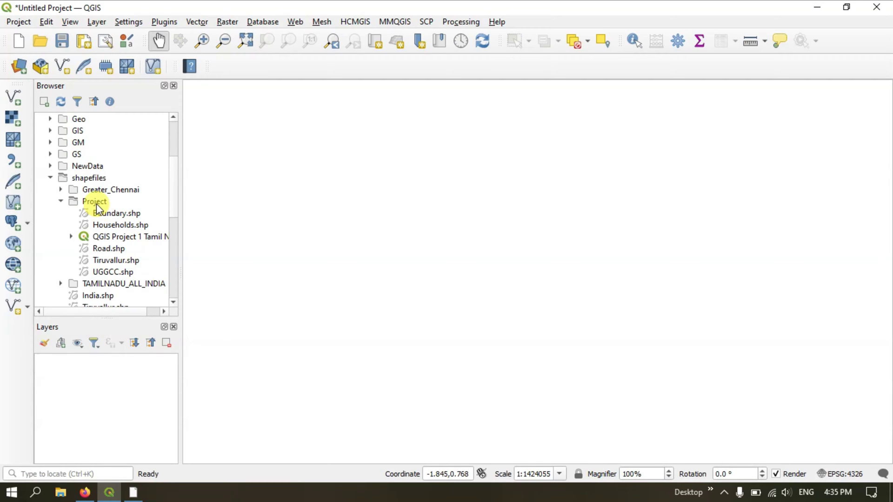
scroll(113, 195, "down", 1)
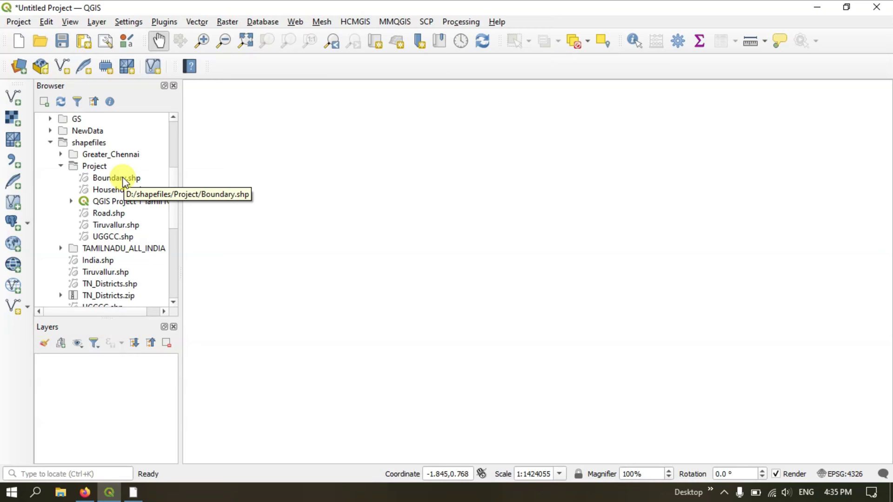
left_click(111, 226)
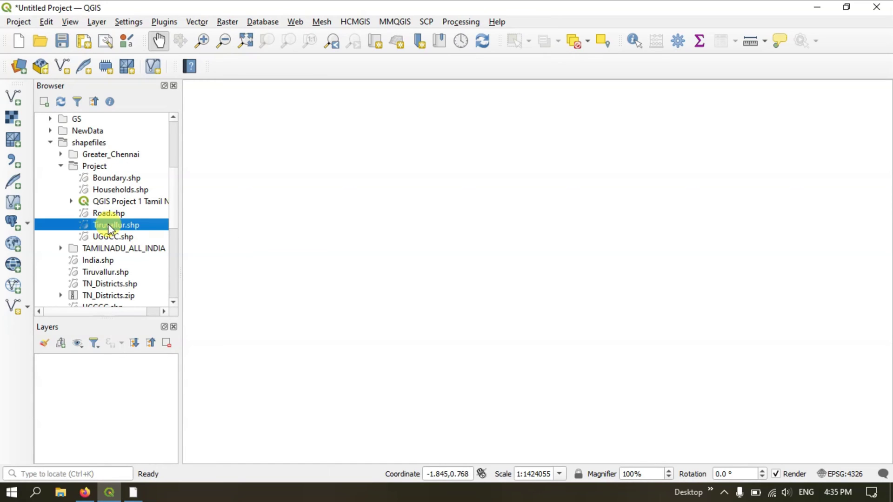
Add Tiruvallur.shp to the map and UGGCC.shp to the layer list
mouse_move(108, 224)
left_mouse_down()
mouse_move(406, 223)
mouse_move(441, 231)
mouse_move(440, 224)
left_mouse_up()
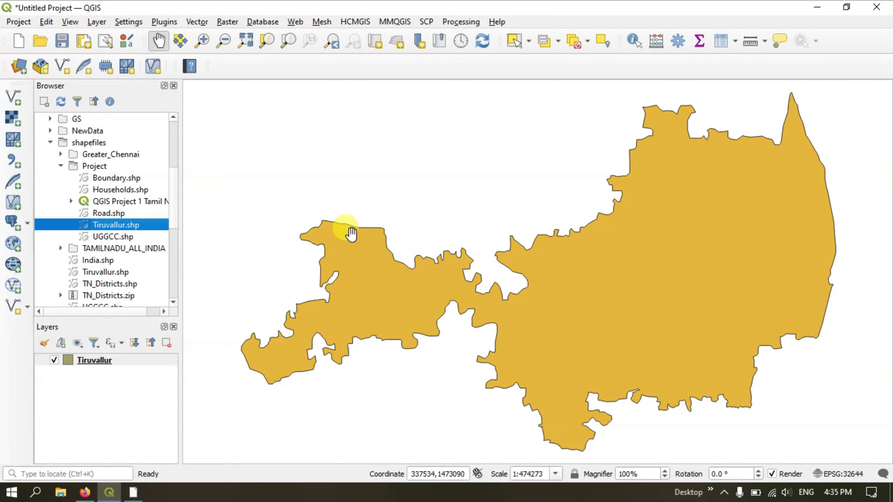
left_click(116, 236)
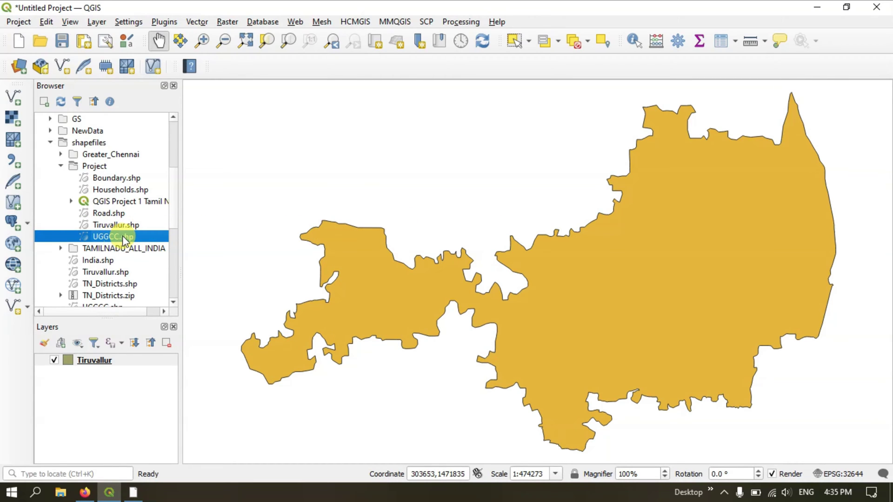
mouse_move(124, 240)
left_mouse_down()
mouse_move(116, 288)
mouse_move(97, 231)
mouse_move(88, 386)
mouse_move(97, 355)
left_mouse_up()
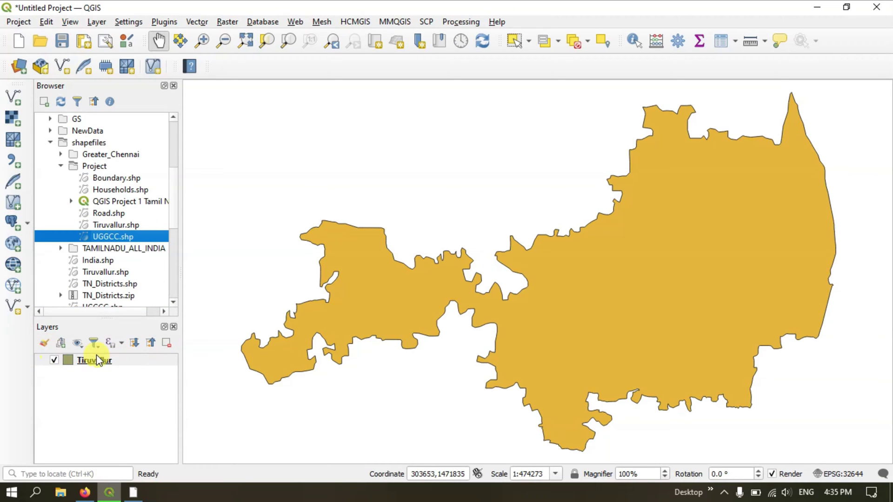
scroll(433, 193, "up", 1)
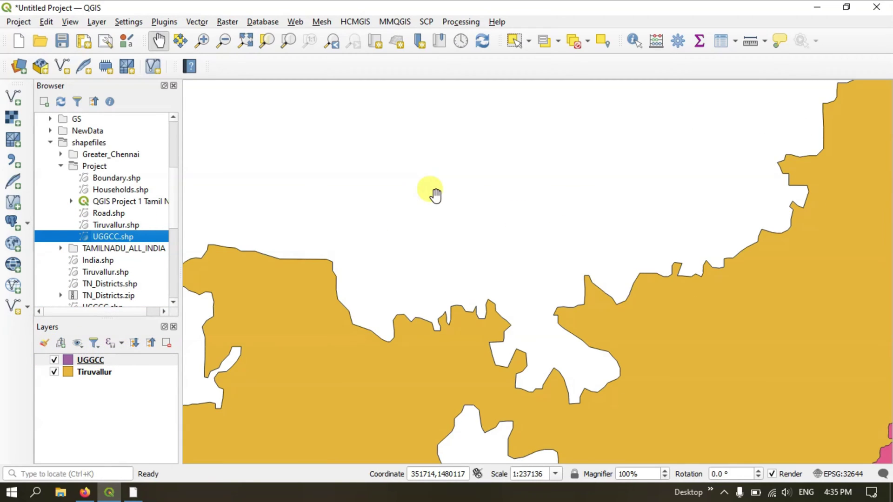
scroll(434, 193, "down", 2)
scroll(506, 198, "up", 1)
scroll(506, 196, "down", 1)
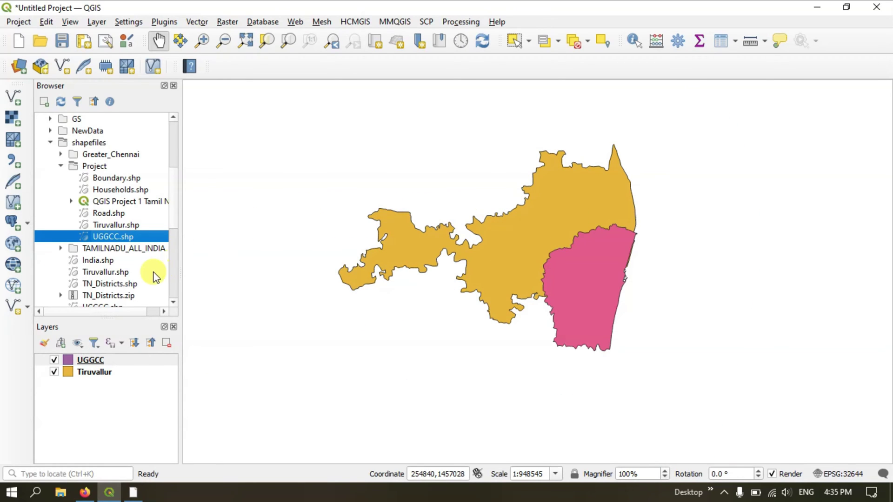
Remove both the UGGCC and Tiruvallur layers from the project
left_click(102, 360)
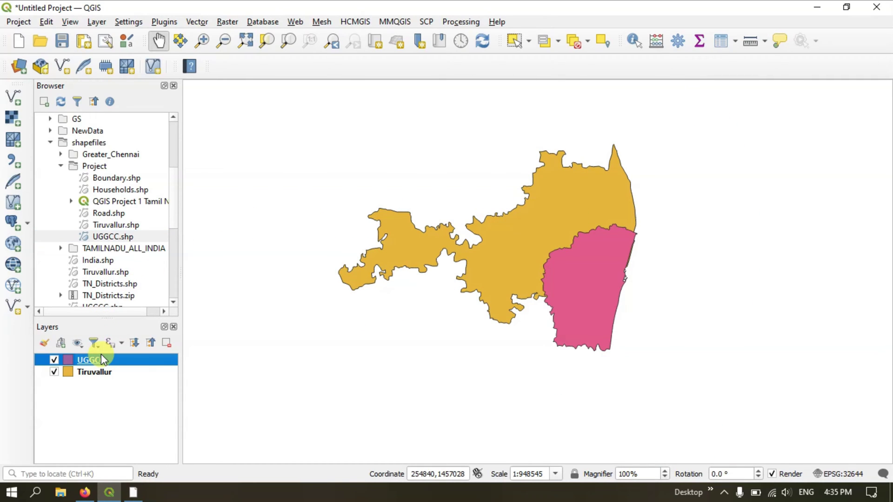
left_click(108, 367, "ctrl")
right_click(111, 358)
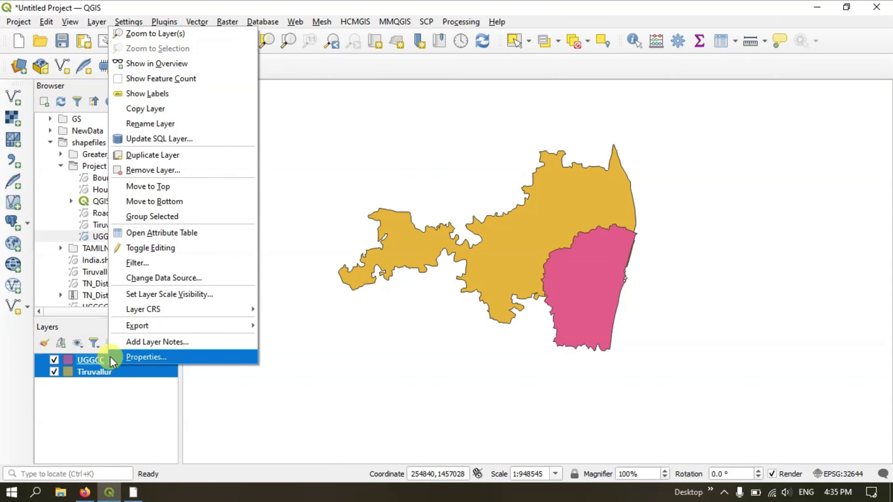
left_click(145, 171)
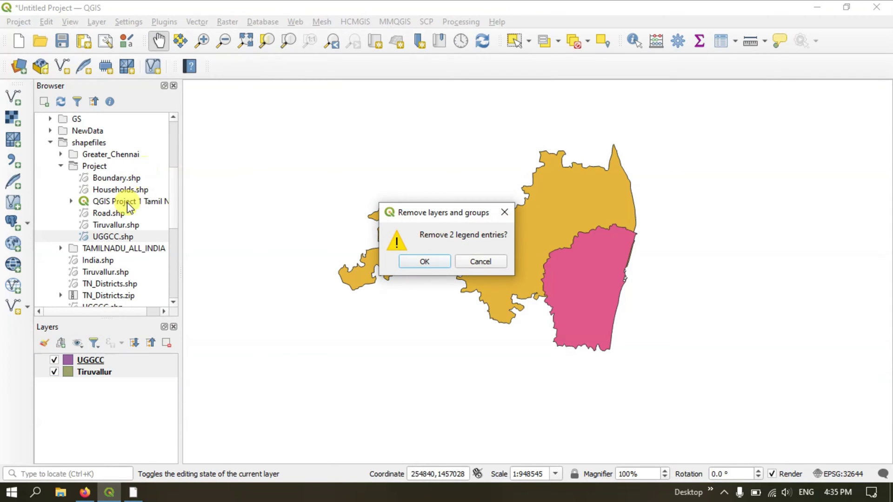
left_click(406, 259)
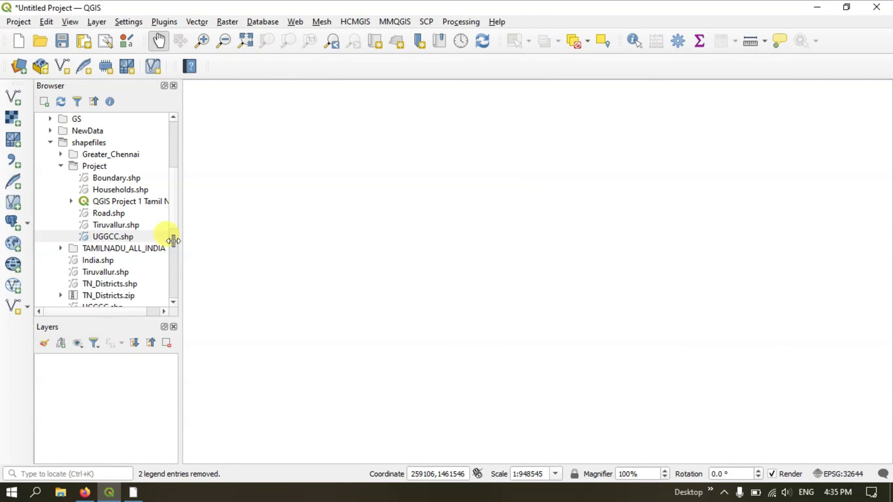
Multi-select Boundary.shp, Households.shp, Road.shp and UGGCC.shp, deselecting Tiruvallur.shp
left_click(105, 178)
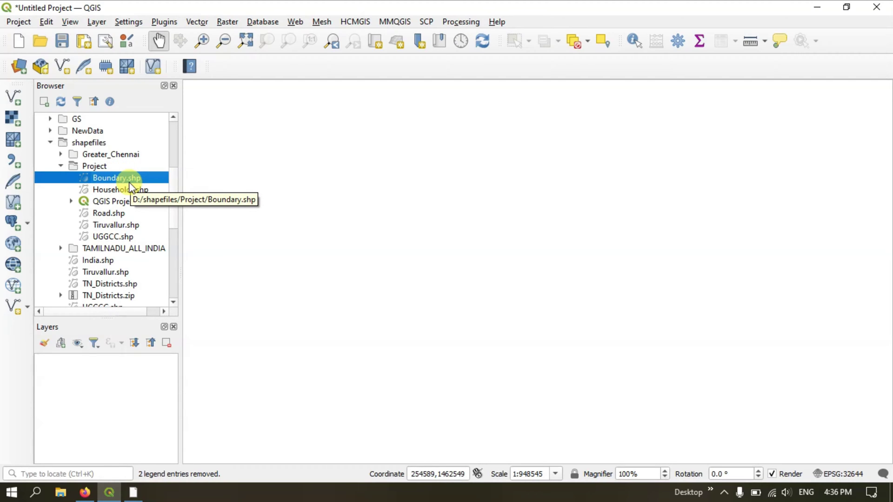
left_click(117, 190, "ctrl")
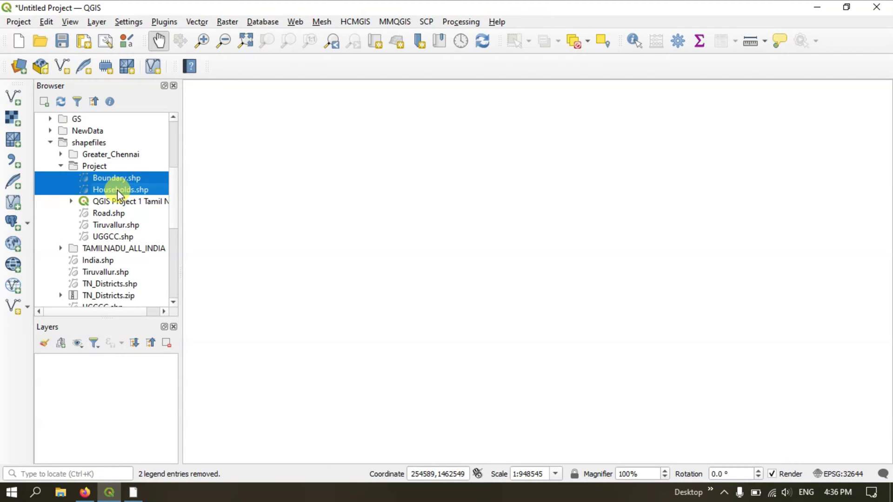
left_click(109, 214, "ctrl")
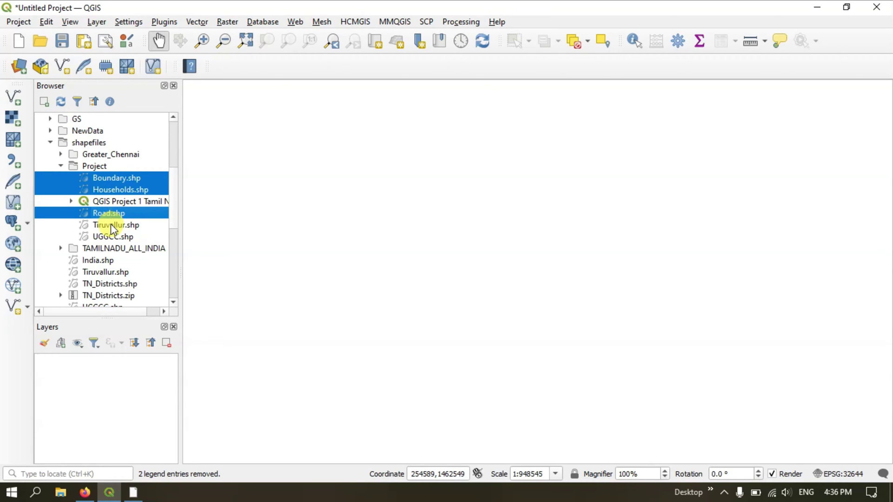
left_click(111, 225, "ctrl")
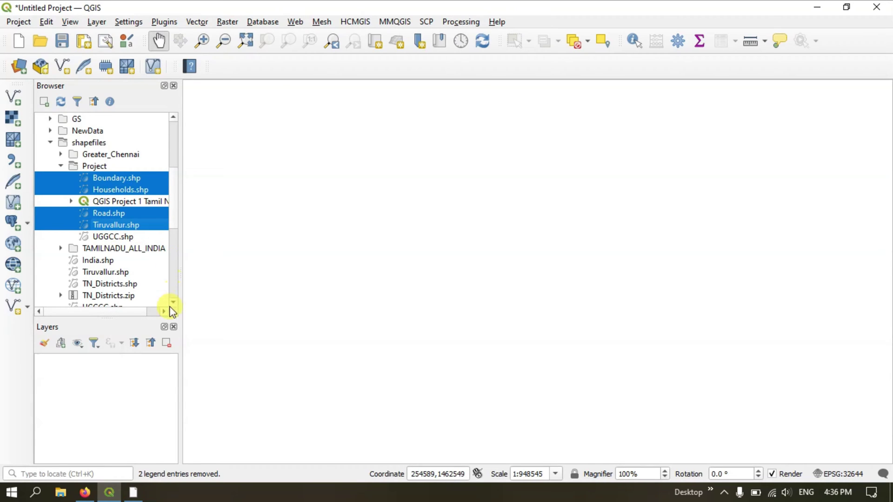
left_click(107, 227, "ctrl")
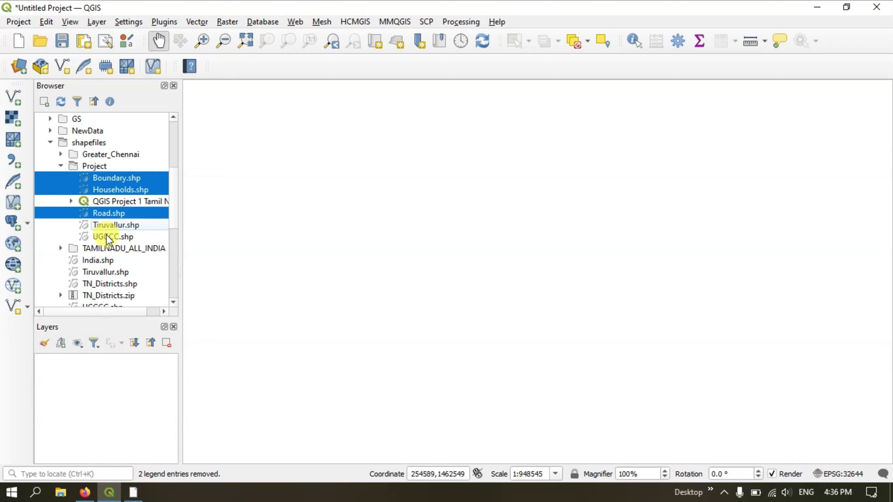
left_click(107, 236, "ctrl")
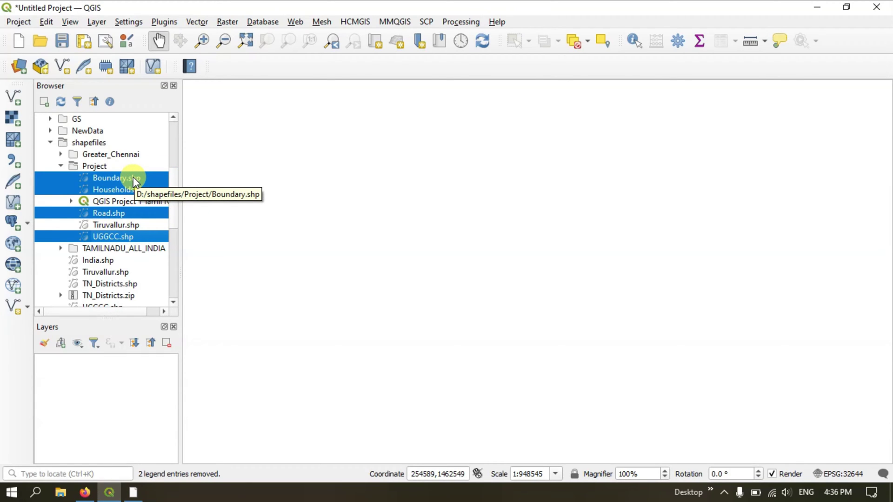
Add the four selected shapefiles to the map as layers
left_click_drag(132, 181, 117, 363)
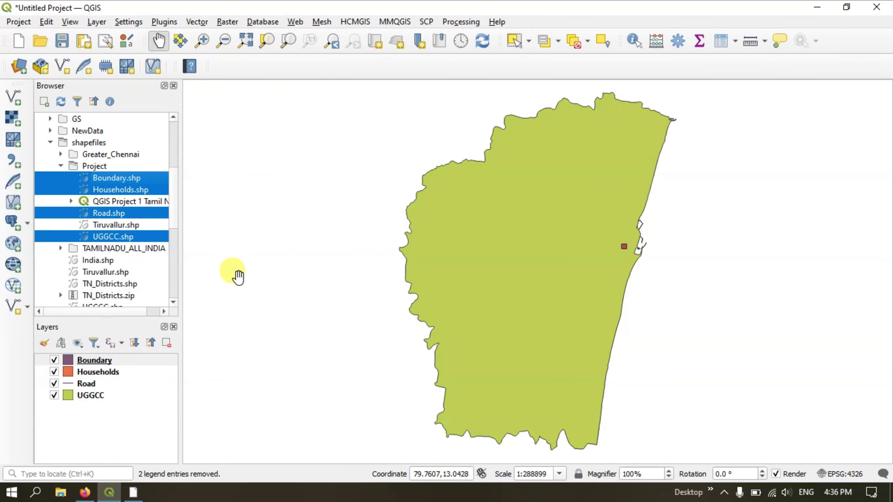
scroll(497, 203, "up", 1)
scroll(509, 210, "down", 1)
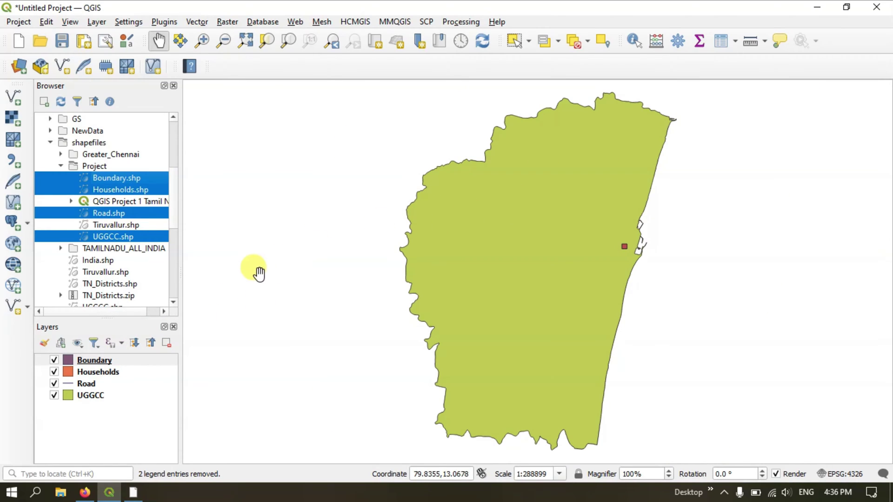
Move Boundary to the bottom, then UGGCC beneath it, and check the map
left_click(92, 362)
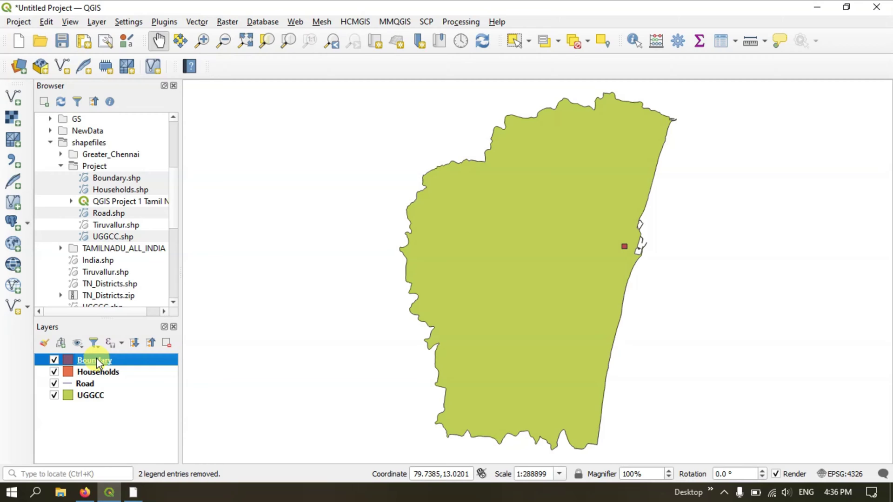
left_click_drag(96, 360, 91, 407)
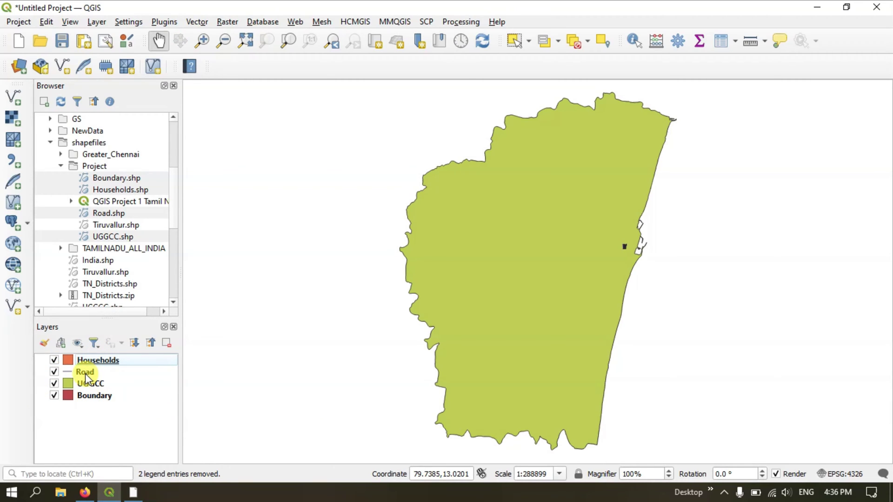
left_click_drag(89, 383, 85, 406)
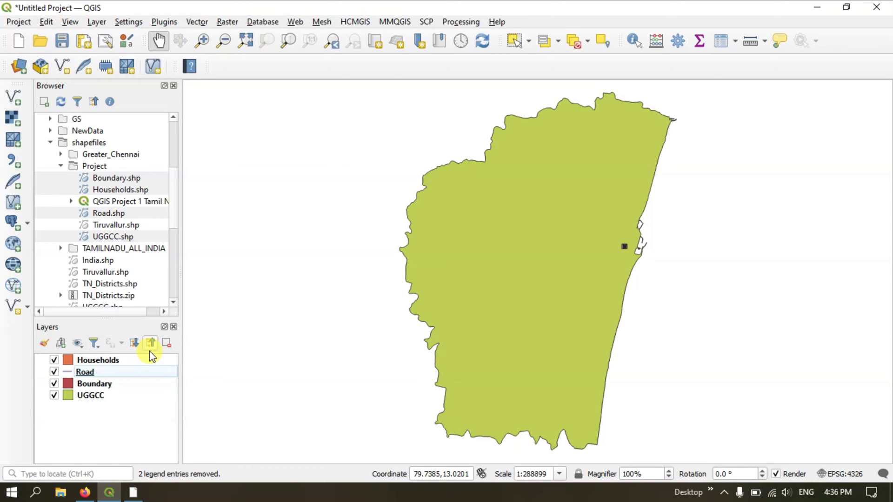
scroll(397, 249, "up", 1)
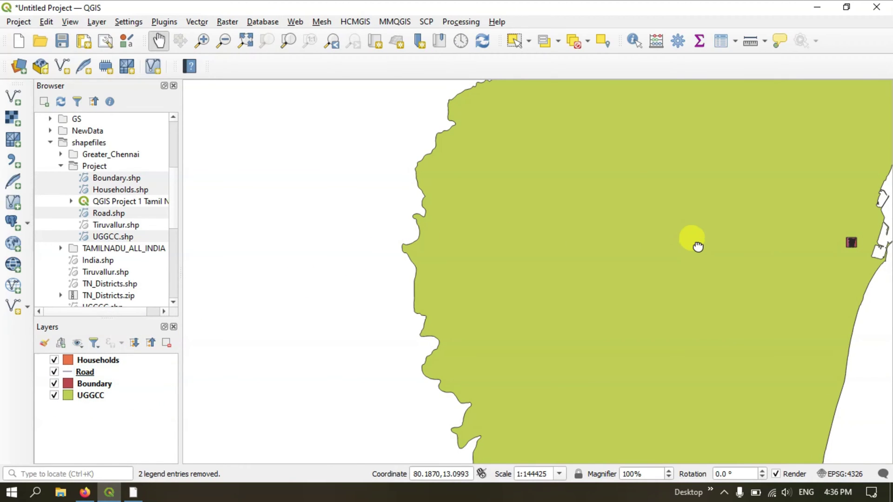
left_click_drag(698, 246, 404, 266)
scroll(604, 265, "up", 2)
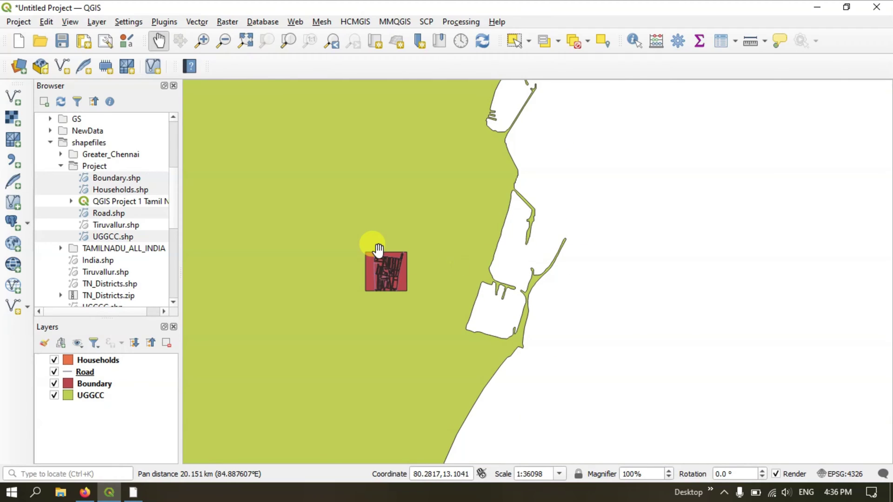
scroll(372, 247, "up", 2)
scroll(434, 245, "up", 1)
scroll(508, 239, "down", 2)
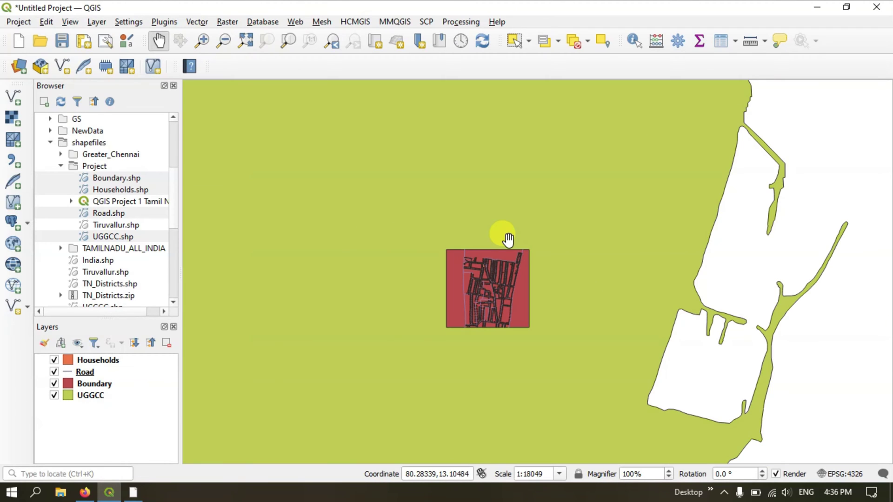
scroll(508, 239, "down", 5)
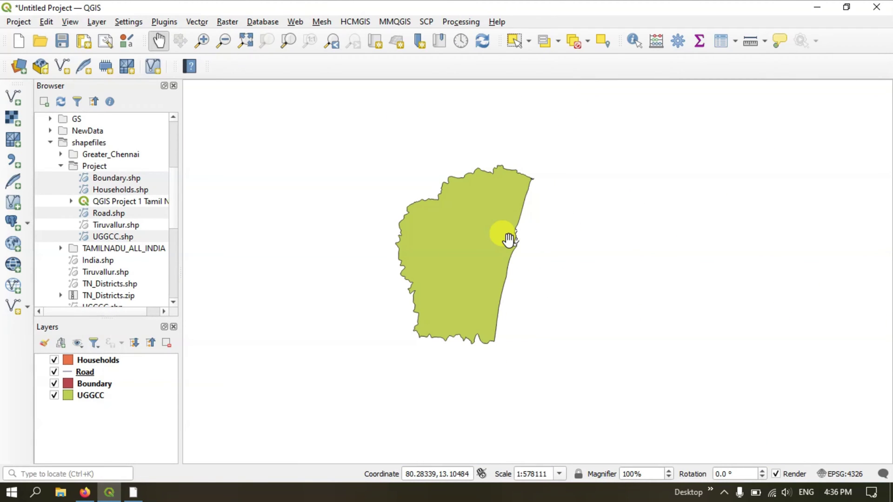
left_click_drag(454, 253, 473, 266)
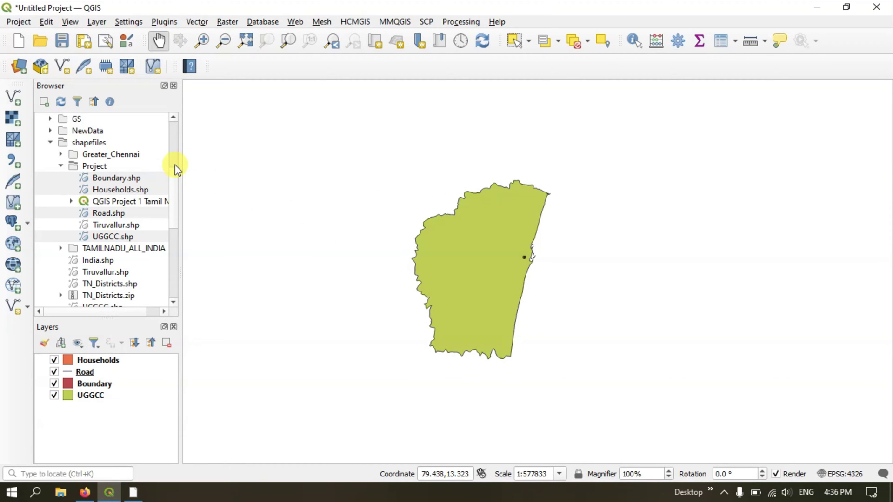
Remove the Households, Road, Boundary and UGGCC layers together from the project
left_click(74, 360)
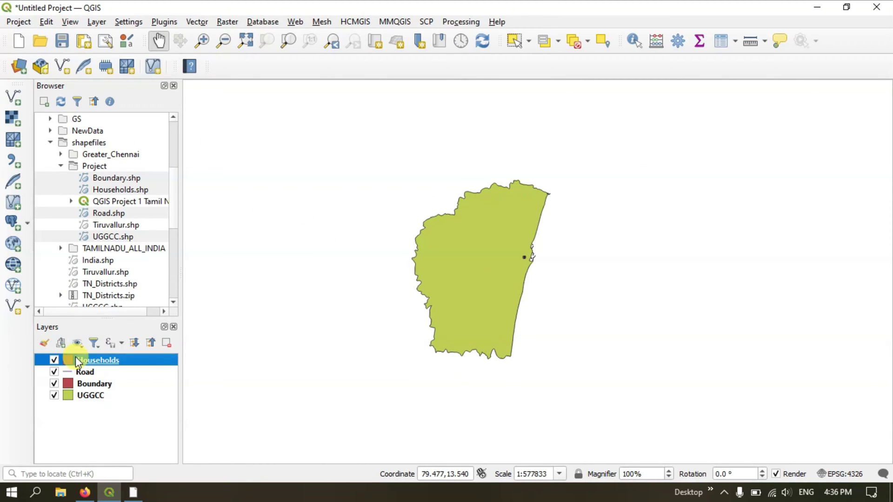
left_click(84, 393, "shift")
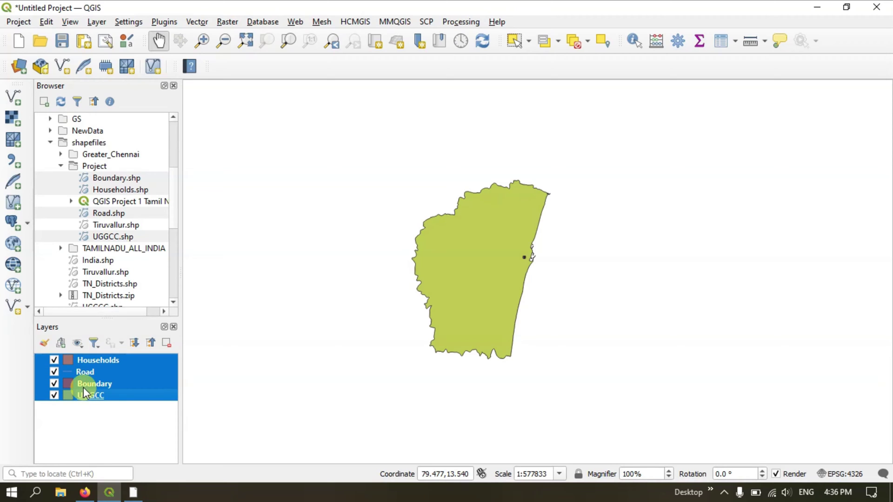
right_click(93, 364)
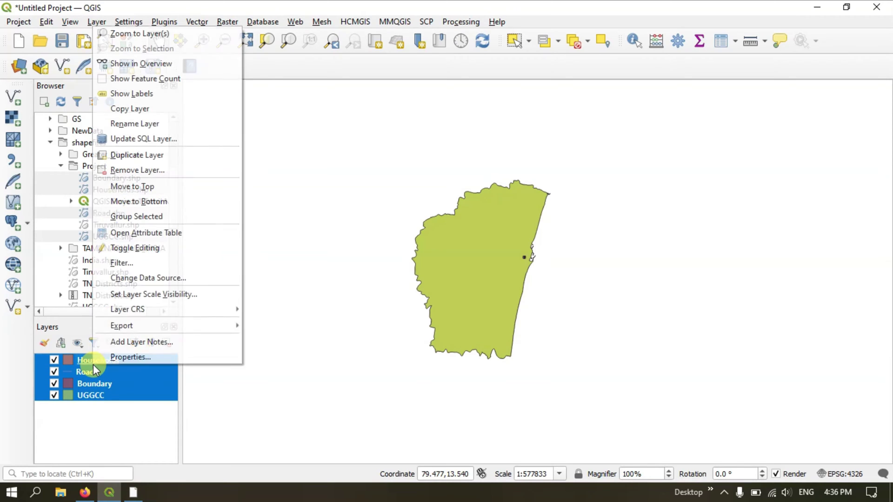
left_click(126, 168)
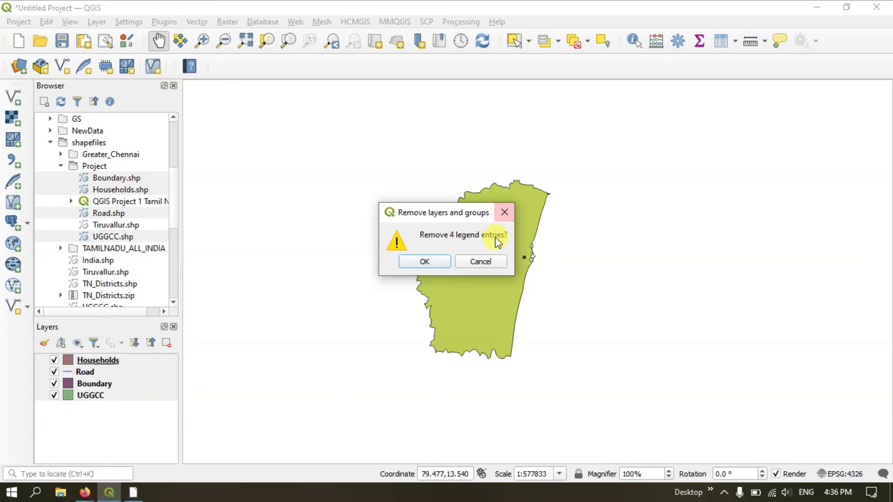
left_click(440, 265)
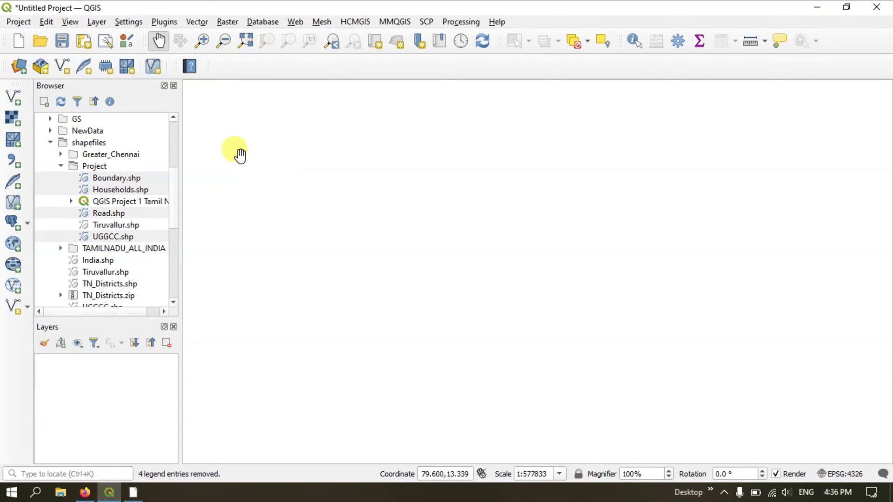
Open Layer > Add Layer > Add Vector Layer
left_click(94, 22)
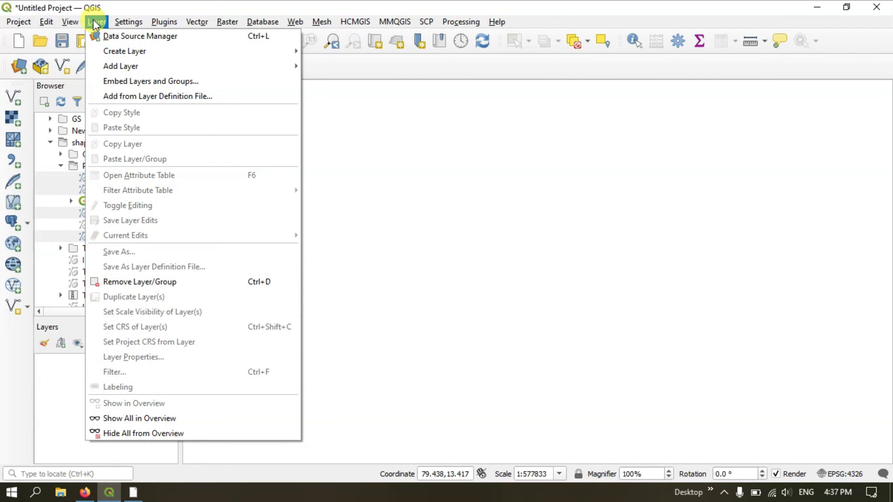
mouse_move(105, 71)
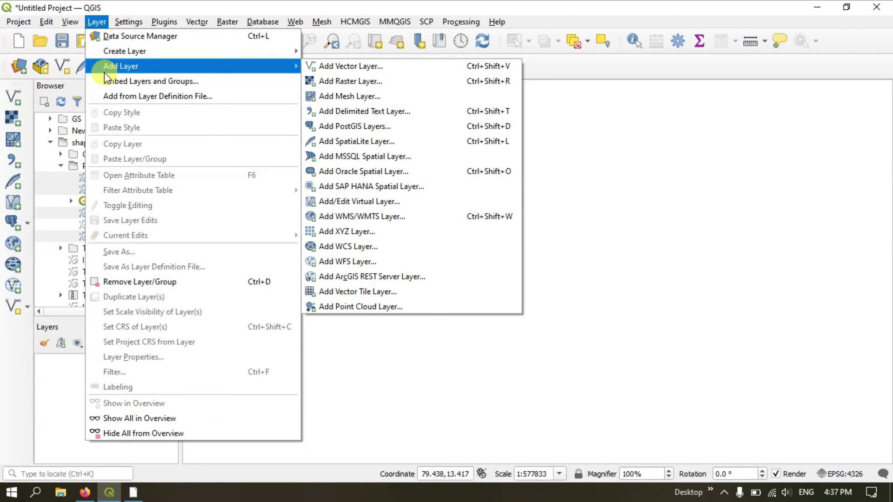
left_click(357, 67)
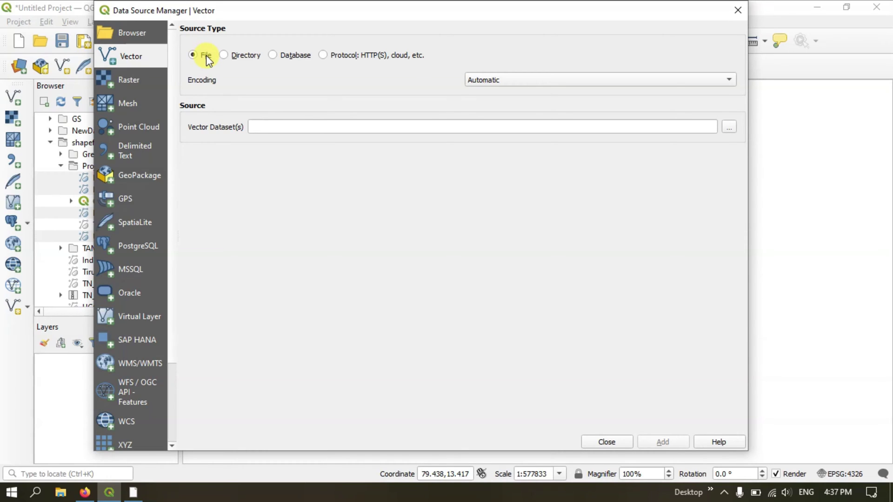
Browse for vector files and navigate to the D:\shapefiles\Project folder
left_click(727, 129)
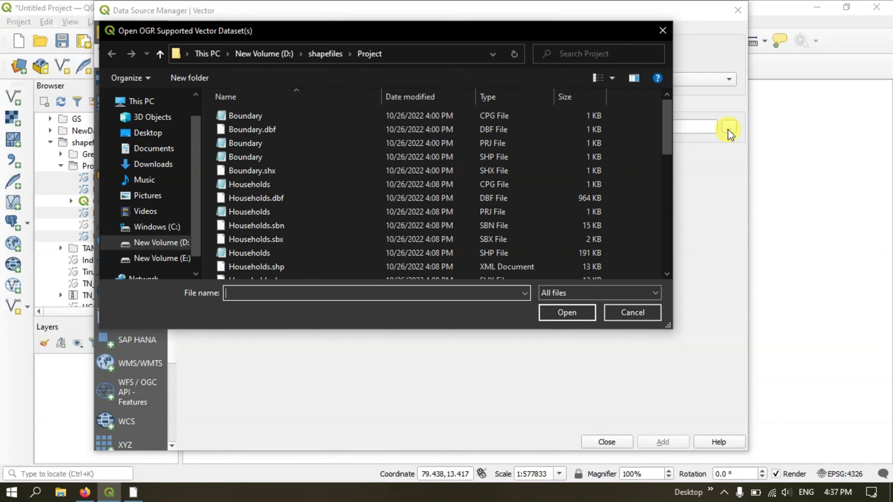
left_click(157, 53)
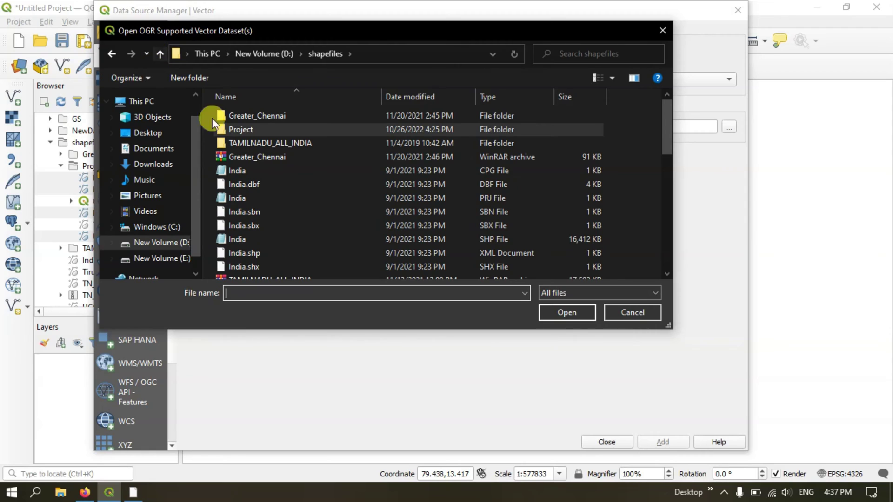
scroll(267, 136, "down", 3)
scroll(267, 136, "up", 3)
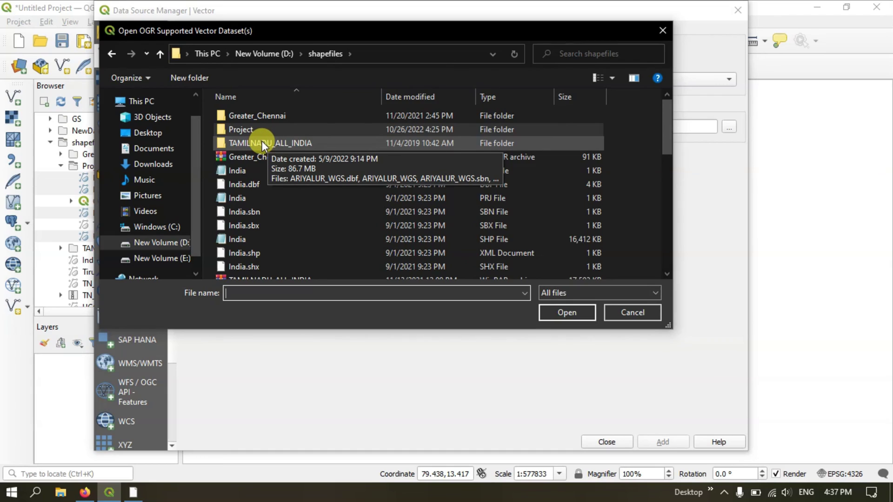
double_click(249, 130)
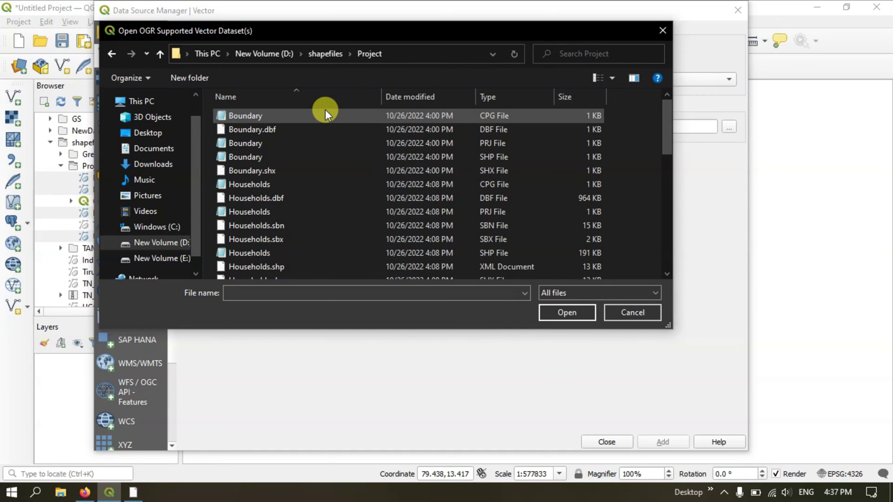
scroll(299, 161, "down", 10)
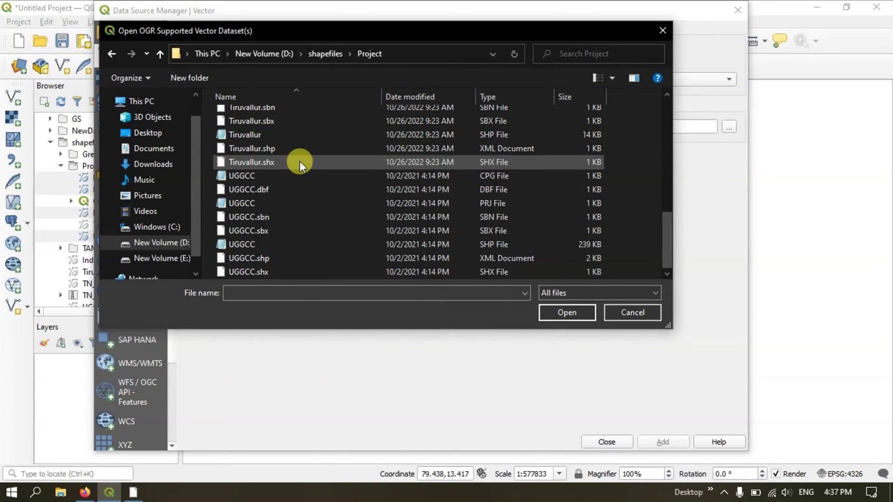
scroll(299, 161, "up", 10)
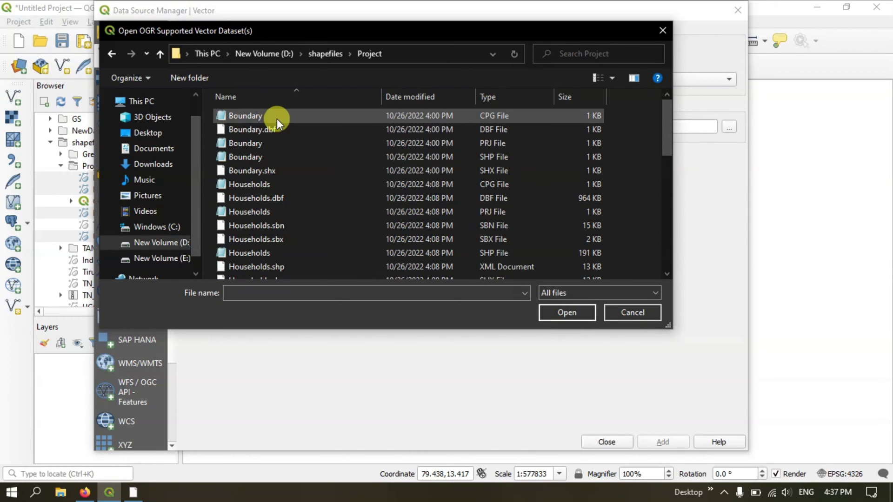
Select the Boundary, Road and Households SHP files together
left_click(252, 117)
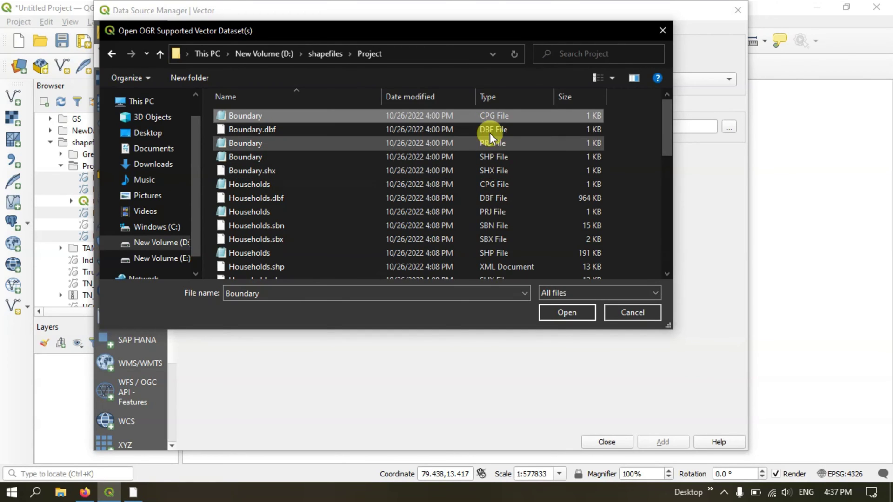
left_click(492, 156)
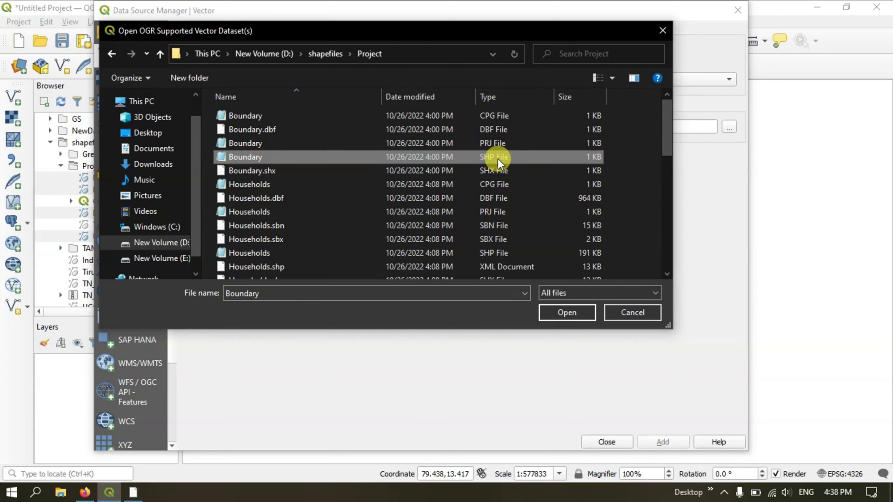
scroll(501, 191, "down", 1)
scroll(499, 214, "down", 2)
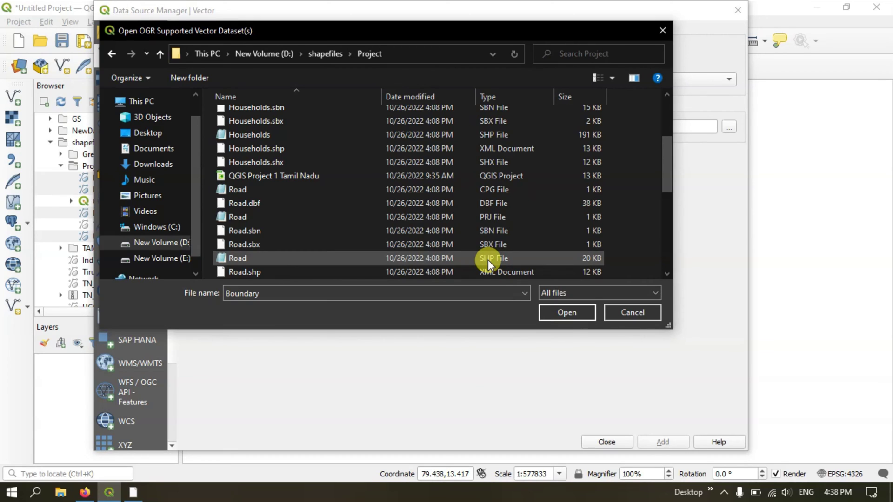
left_click(487, 261, "ctrl")
scroll(496, 238, "down", 2)
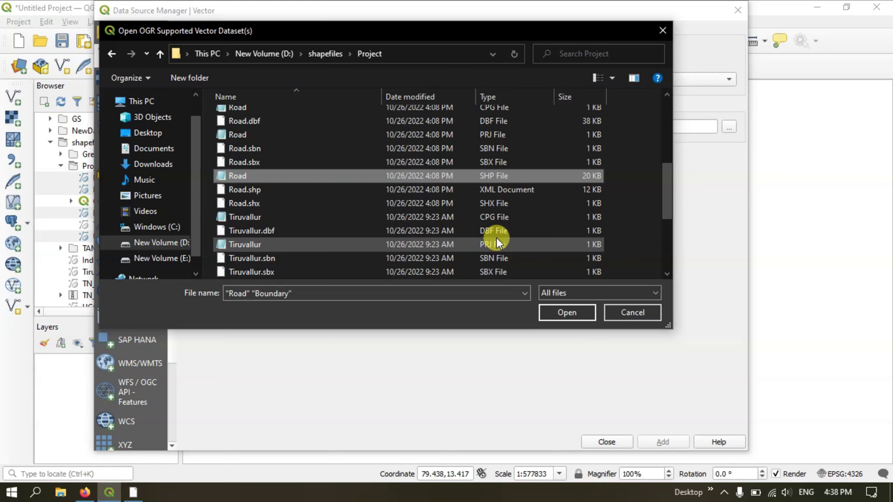
scroll(496, 242, "down", 1)
scroll(496, 238, "down", 3)
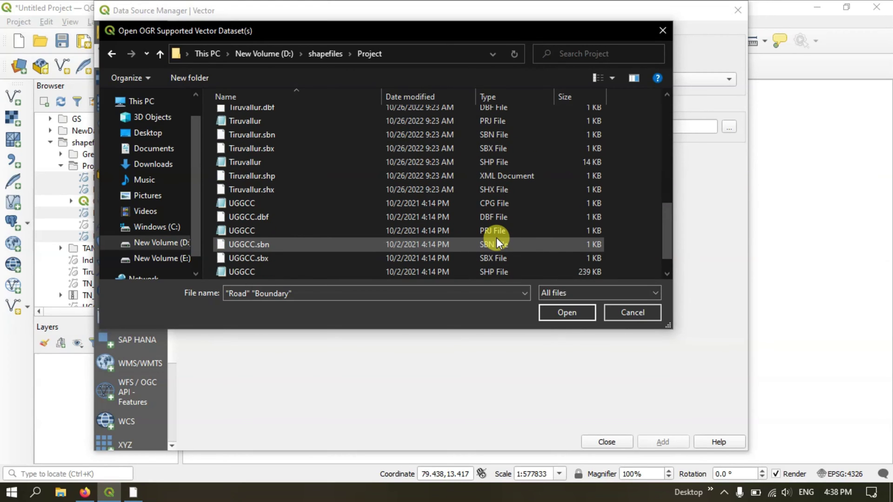
scroll(496, 239, "up", 7)
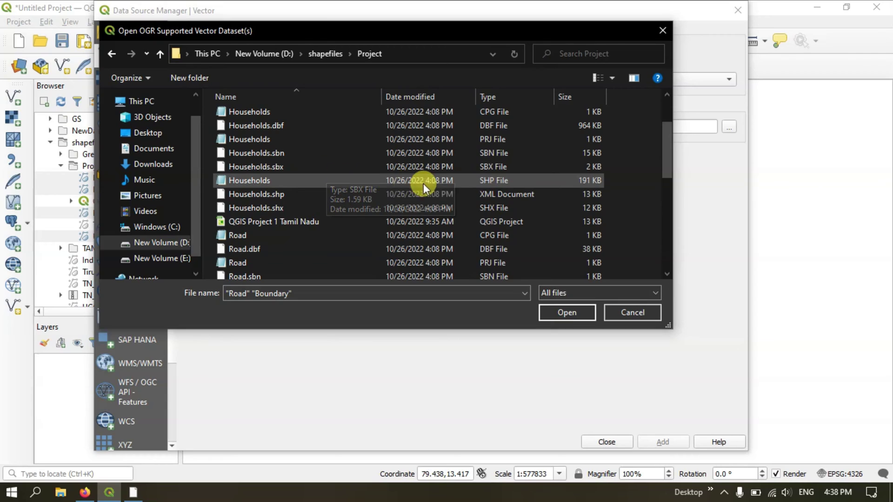
left_click(495, 180, "ctrl")
scroll(495, 181, "up", 2)
scroll(496, 180, "down", 9)
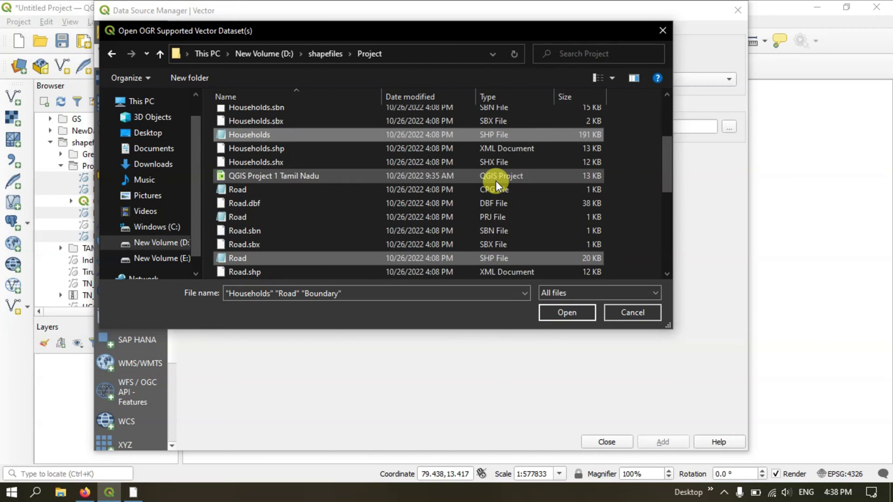
scroll(495, 180, "up", 9)
scroll(496, 180, "up", 1)
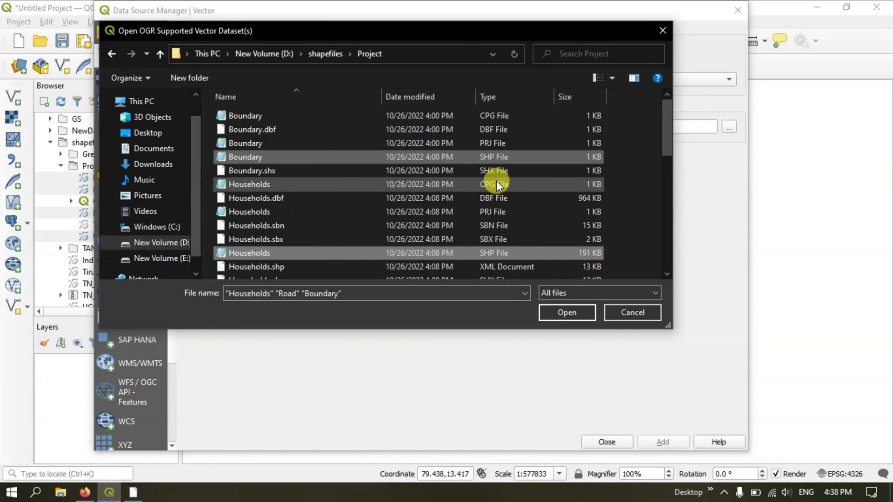
Add the Boundary, Households and Road shapefiles as layers and close the Data Source Manager
left_click(557, 314)
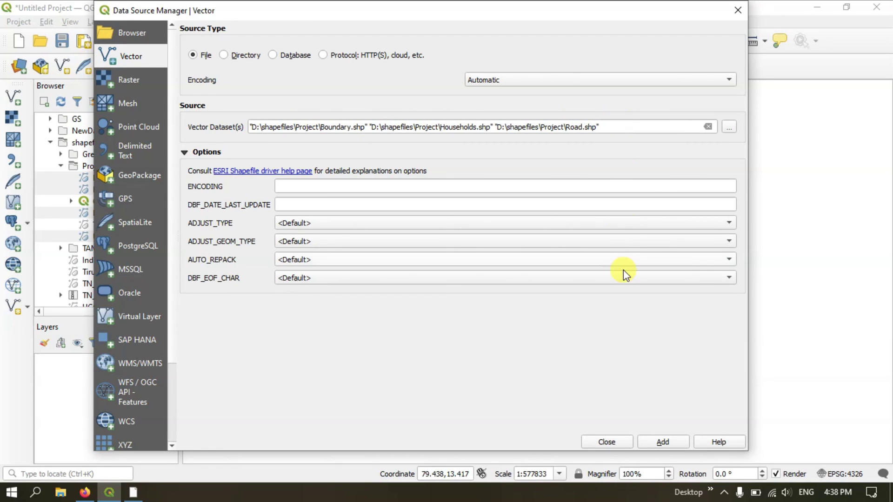
left_click(661, 447)
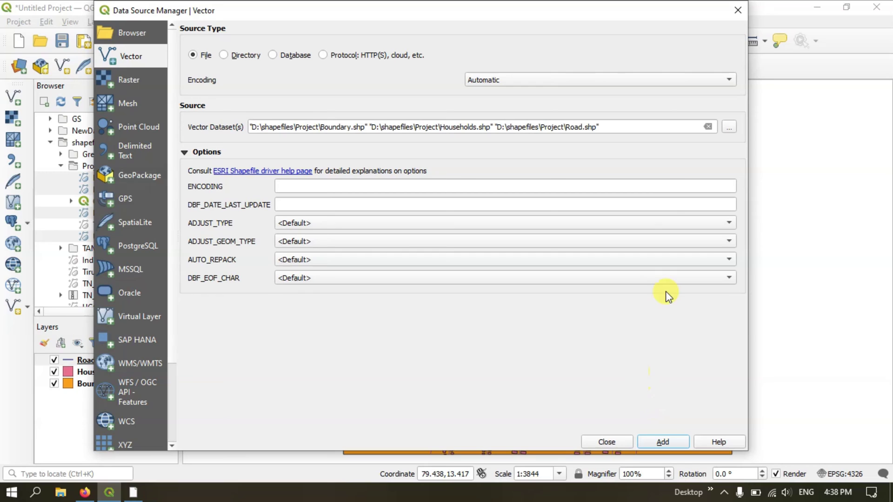
left_click(743, 8)
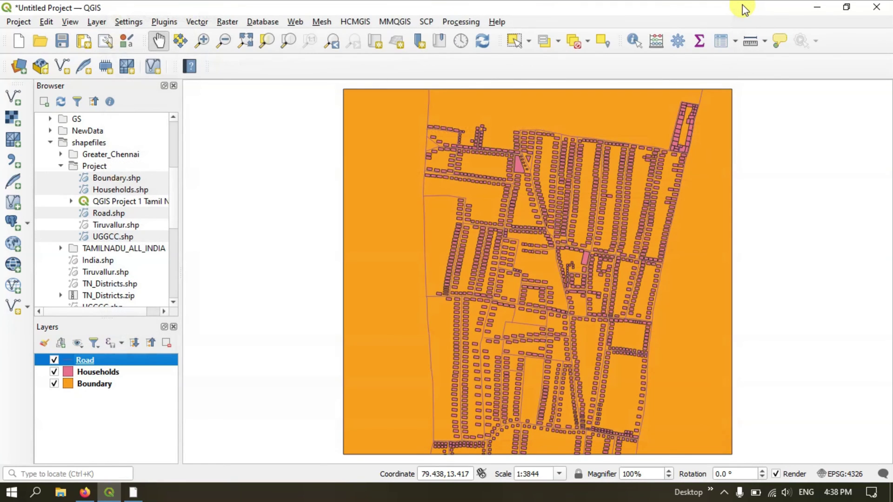
scroll(468, 253, "up", 1)
scroll(467, 254, "down", 1)
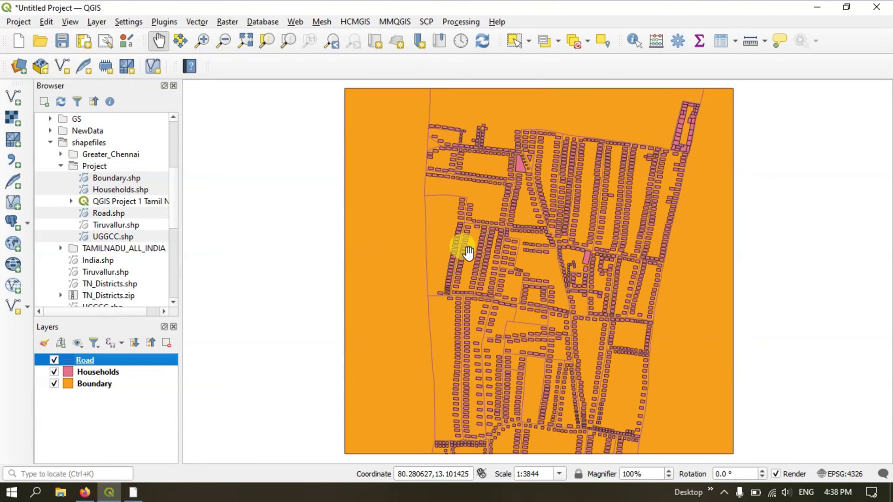
scroll(465, 251, "down", 1)
scroll(537, 229, "up", 2)
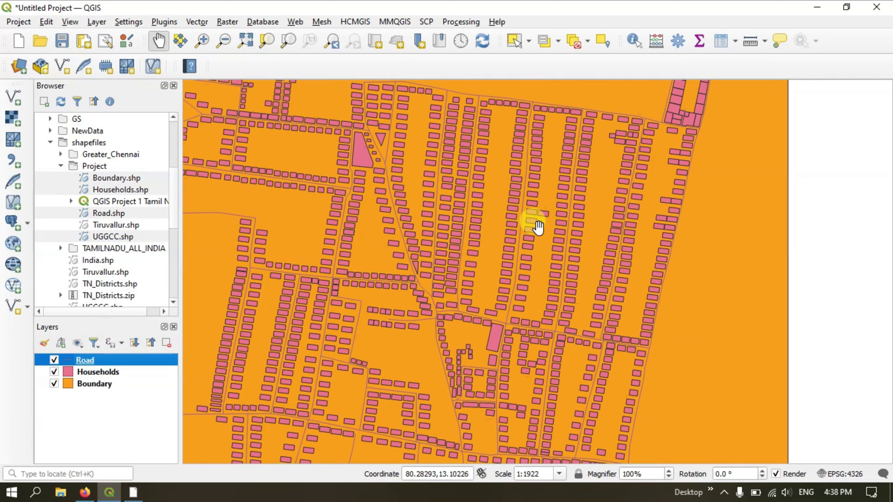
scroll(537, 227, "down", 1)
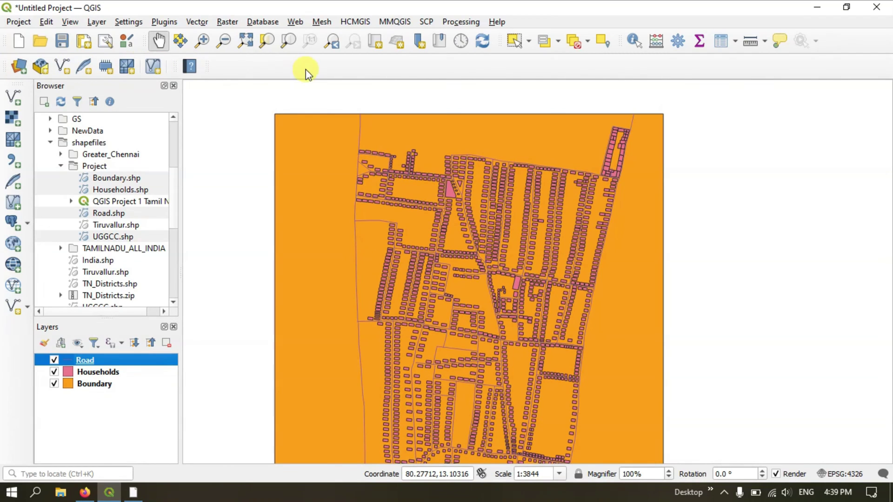
Reopen the Data Source Manager from its toolbar button
right_click(533, 69)
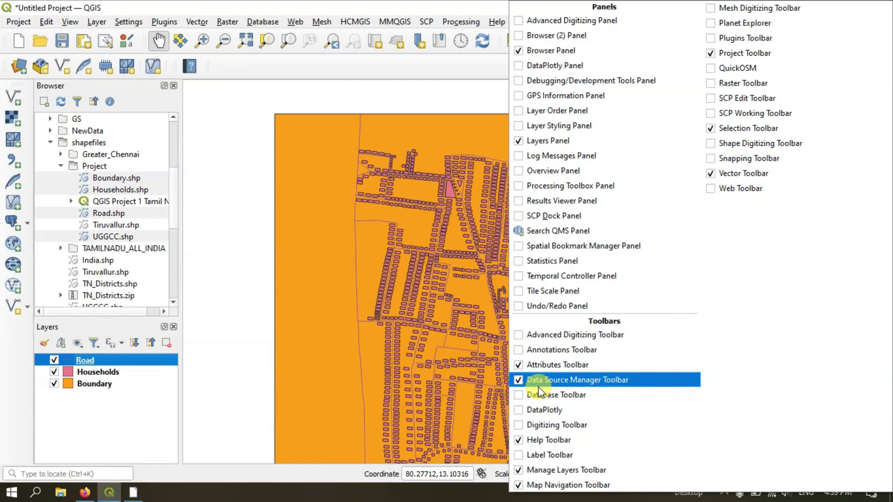
left_click(18, 69)
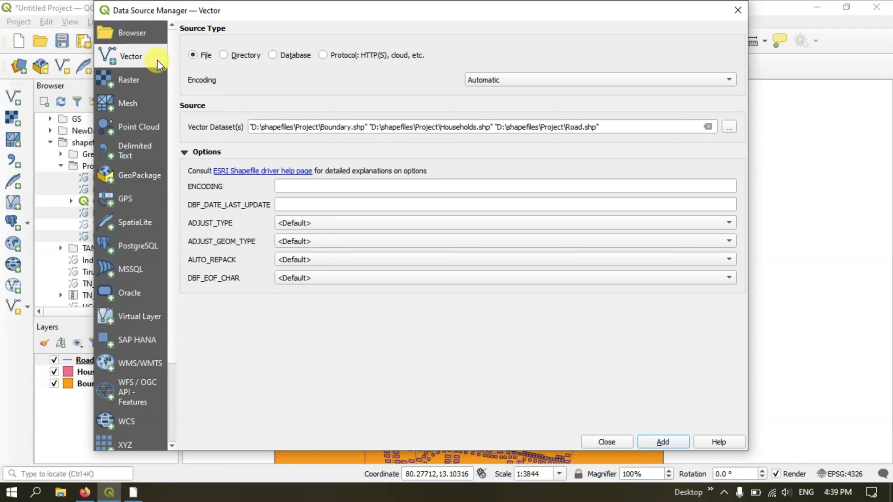
Browse to UGGCC.shp in D:\shapefiles\Project and add it as a new vector layer
left_click(730, 132)
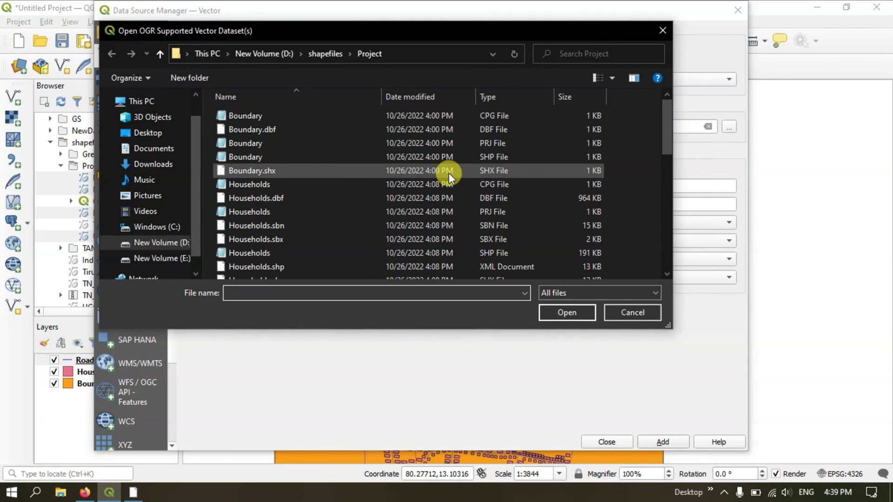
left_click(489, 156)
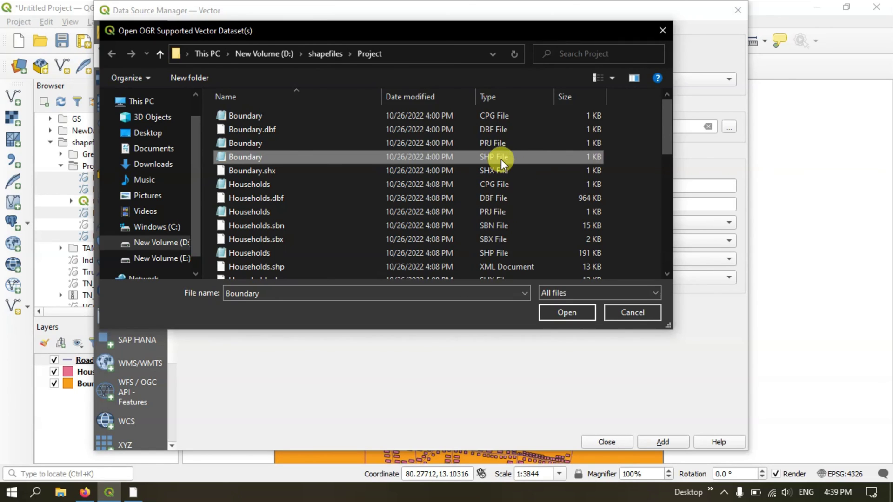
scroll(470, 173, "down", 6)
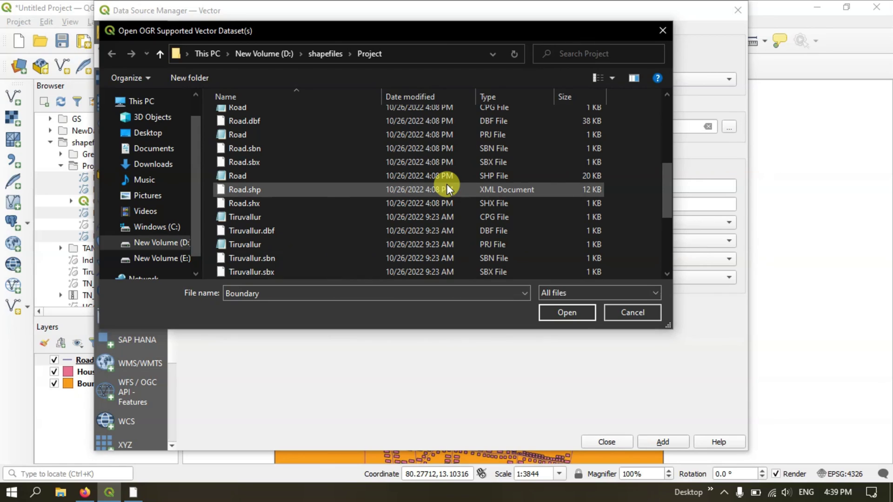
scroll(260, 175, "down", 1)
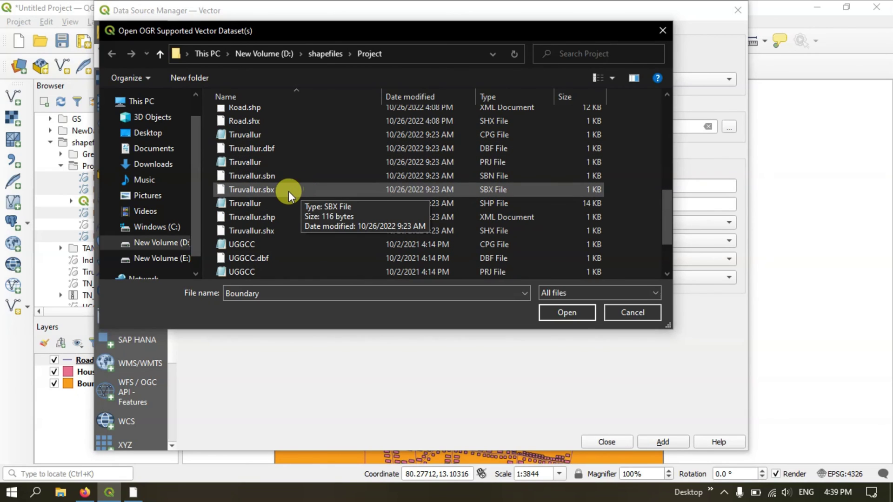
scroll(288, 191, "down", 2)
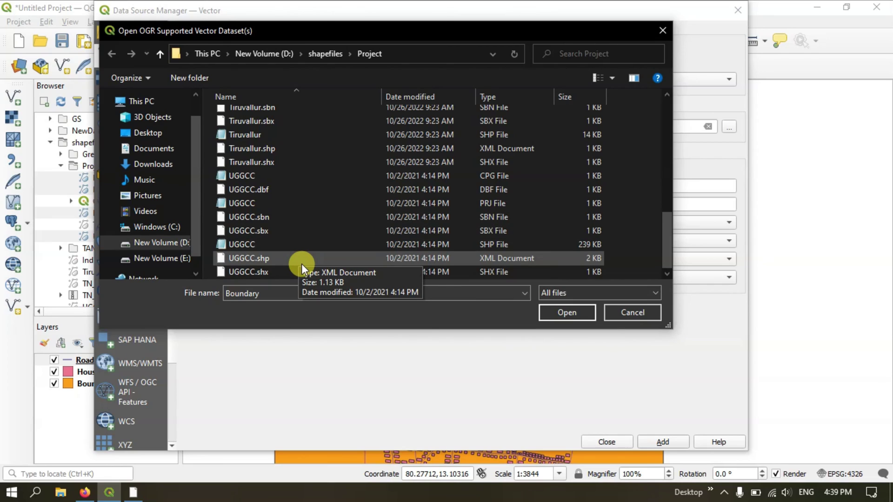
left_click(485, 243)
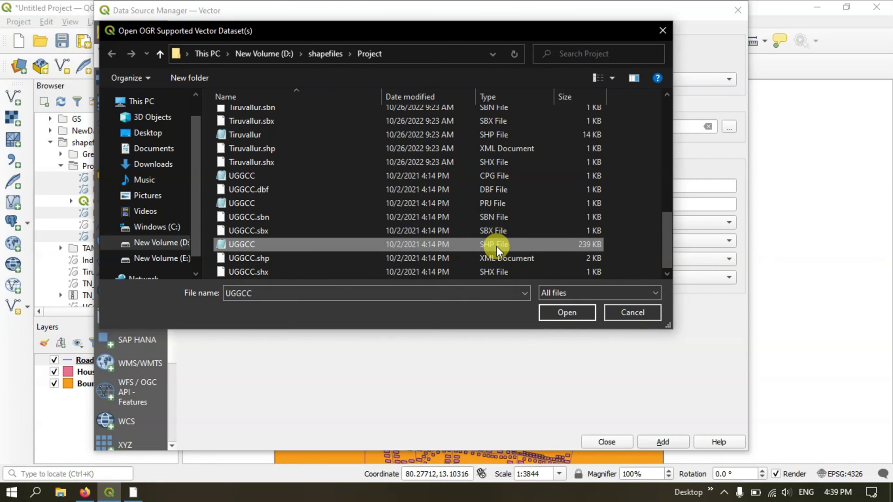
left_click(573, 316)
left_click(672, 443)
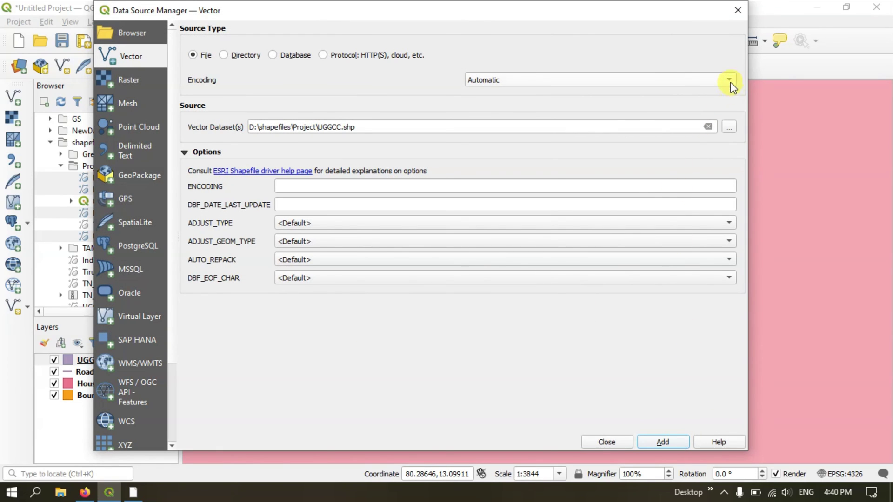
Zoom the map to the UGGCC layer's extent and drag UGGCC beneath Boundary in the Layers panel
left_click(744, 13)
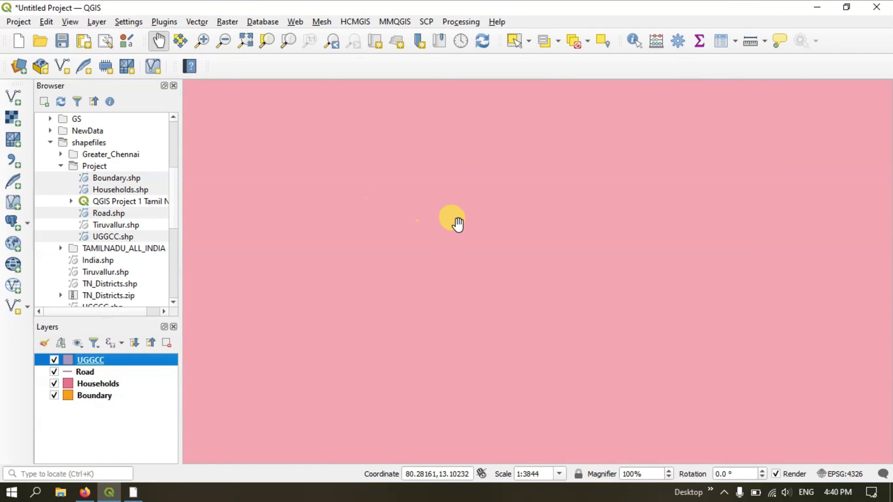
scroll(456, 222, "up", 1)
right_click(159, 362)
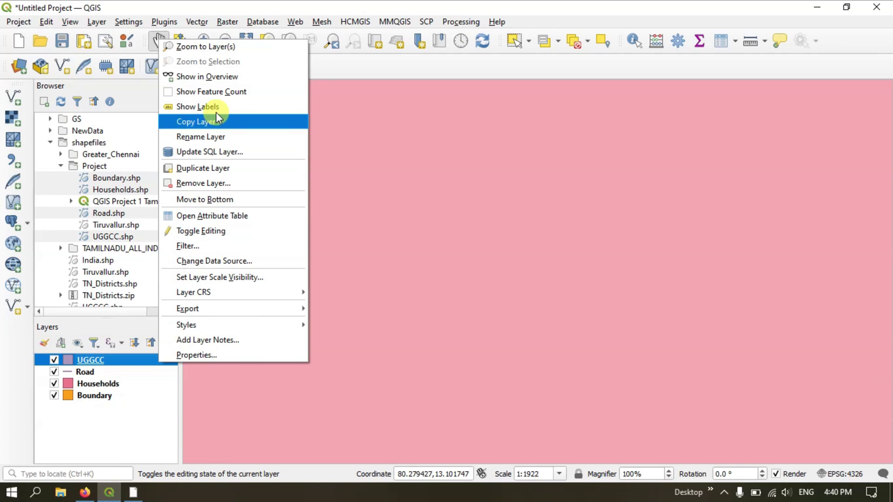
left_click(206, 46)
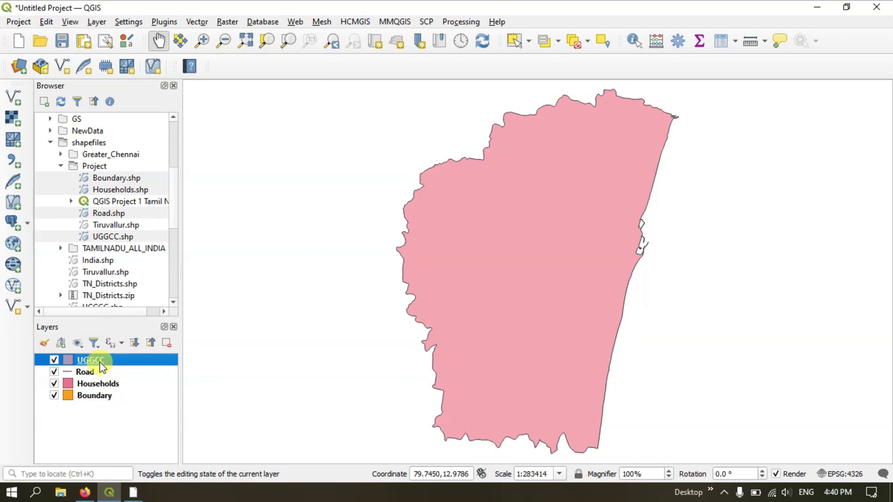
left_click_drag(99, 364, 103, 417)
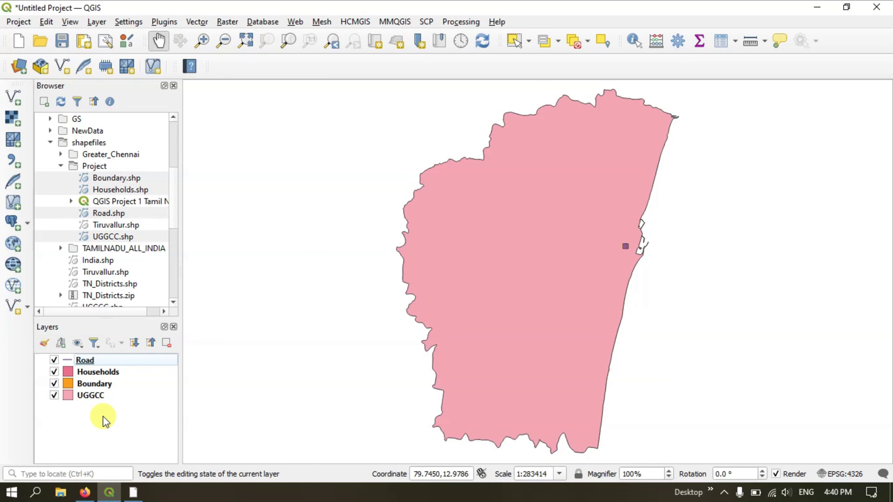